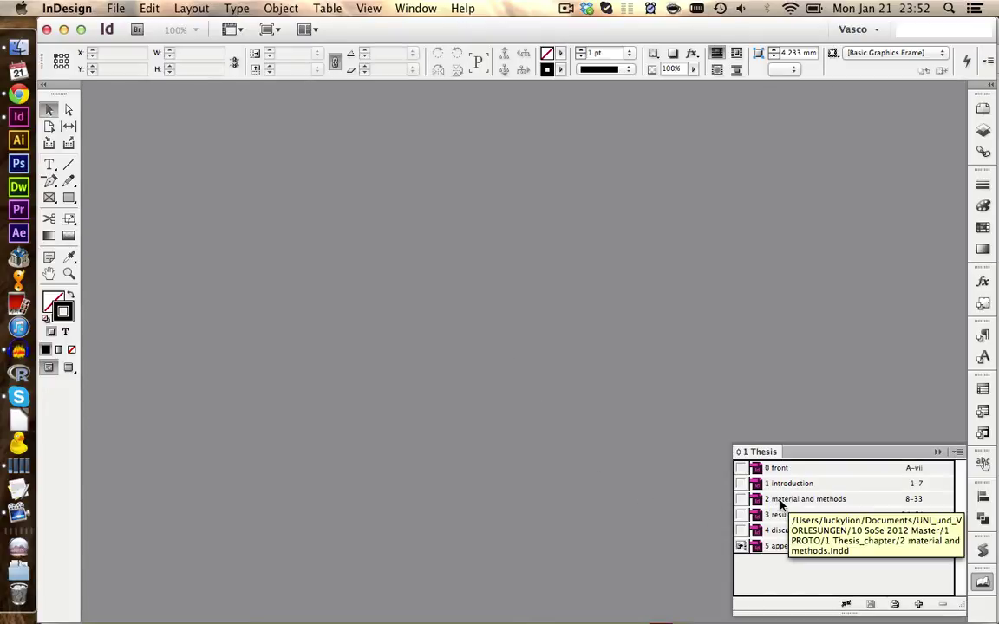
# Open the material and methods chapter from the Book panel and zoom into the page top
pyautogui.doubleClick(781, 501)
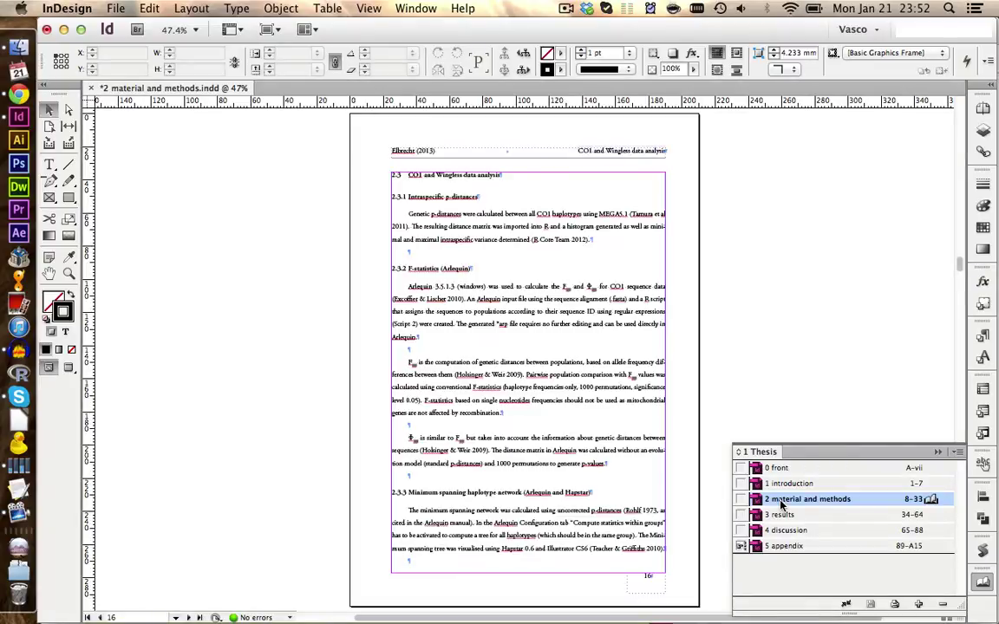
pyautogui.click(69, 273)
pyautogui.click(356, 327)
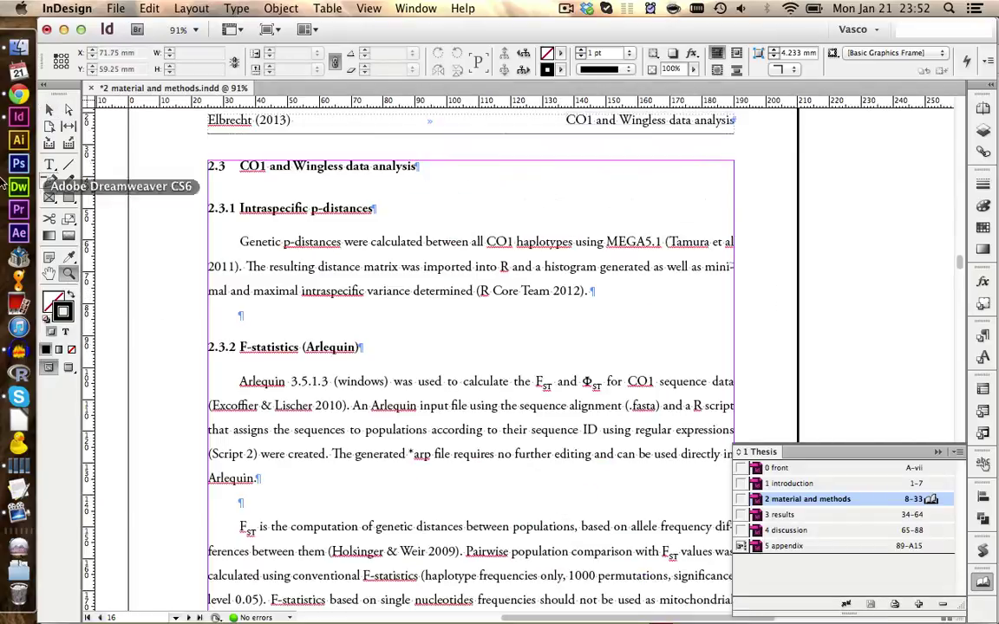
# Add new paragraphs with placeholder text after '2012).' and show the Hyperlinks panel
pyautogui.click(50, 164)
pyautogui.click(251, 315)
pyautogui.press('Return')
pyautogui.press('Return')
pyautogui.press('Return')
pyautogui.press('Return')
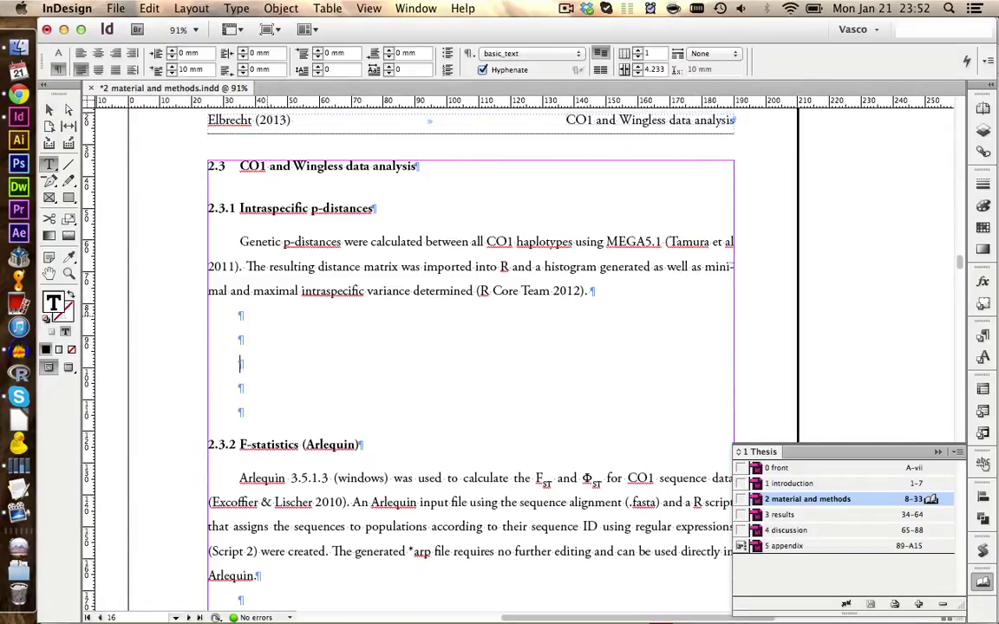
pyautogui.write('dbfhjdbfghjd')
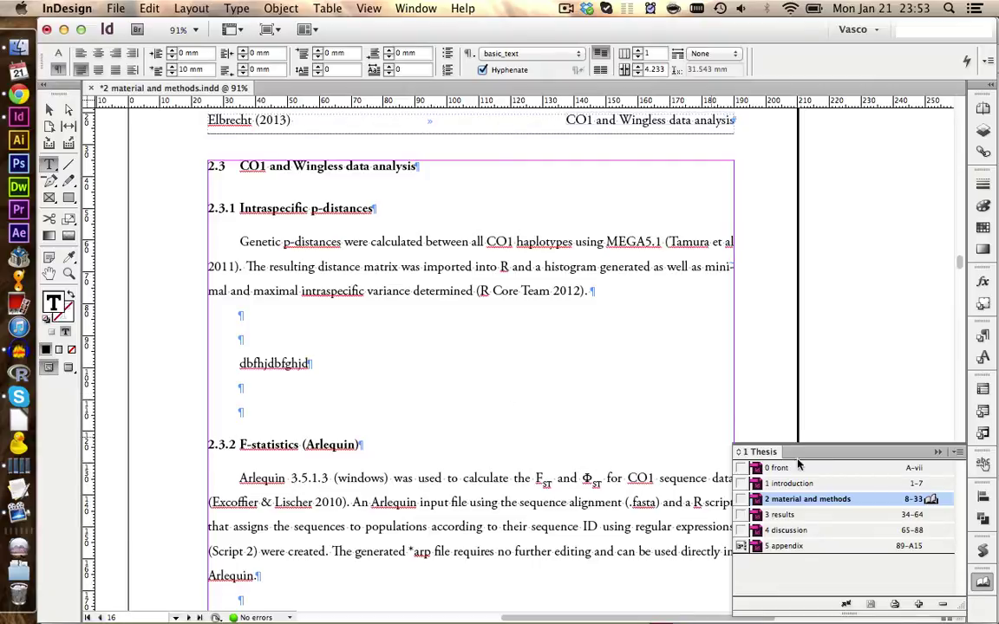
pyautogui.click(983, 464)
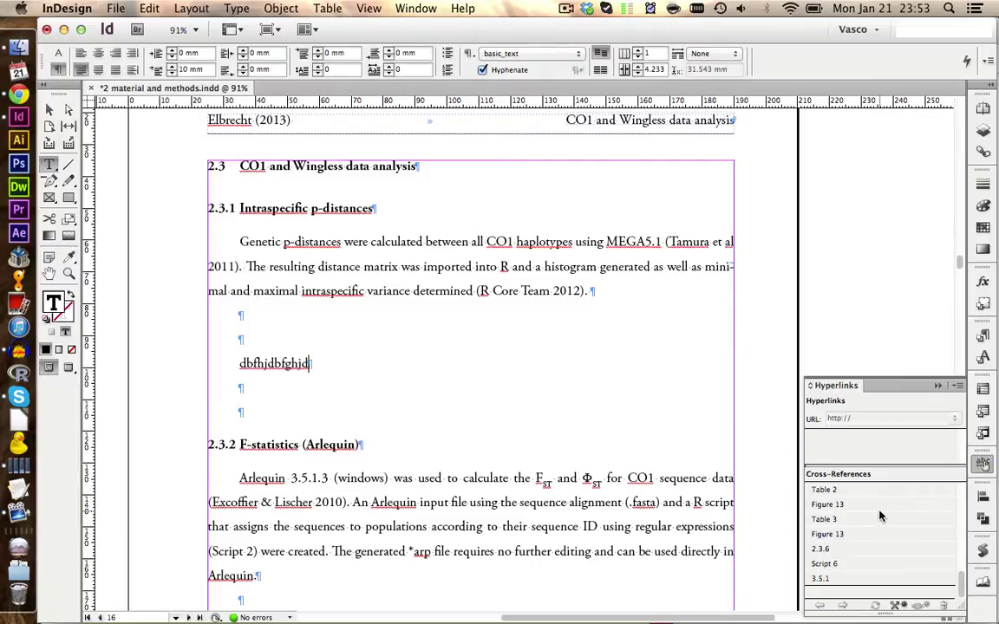
# Switch from the Cross-References list back to the Thesis book panel
pyautogui.scroll(1, 854, 513)
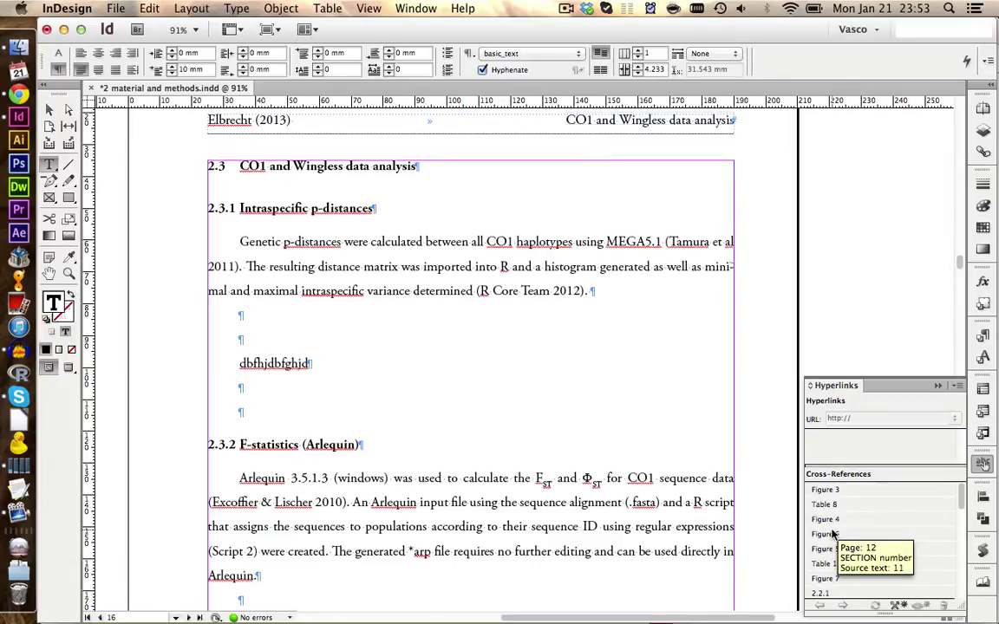
pyautogui.click(982, 584)
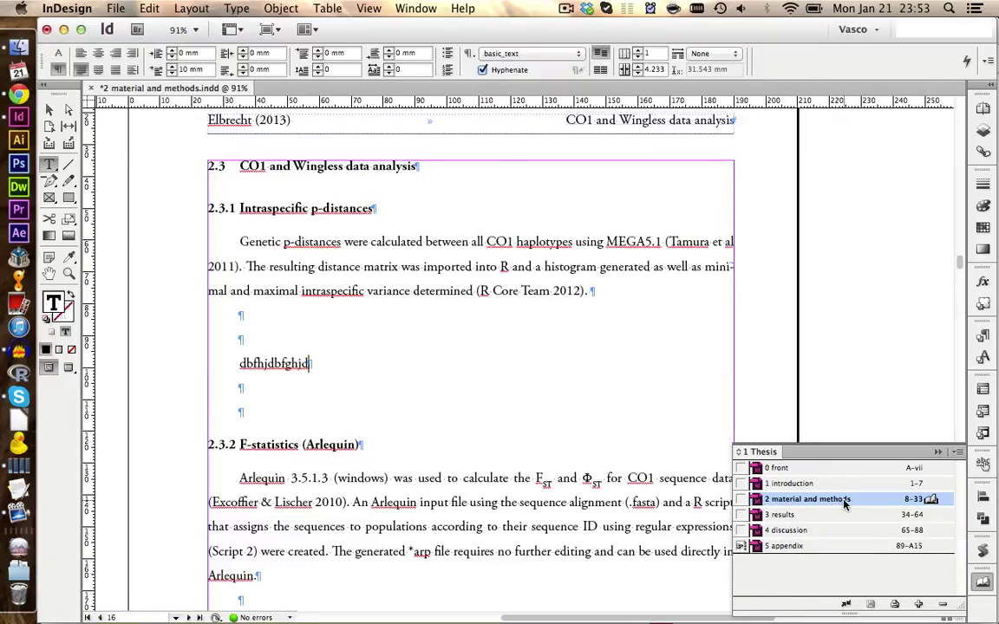
# Open the results, discussion and appendix chapters, then return to material and methods
pyautogui.doubleClick(783, 518)
pyautogui.doubleClick(785, 529)
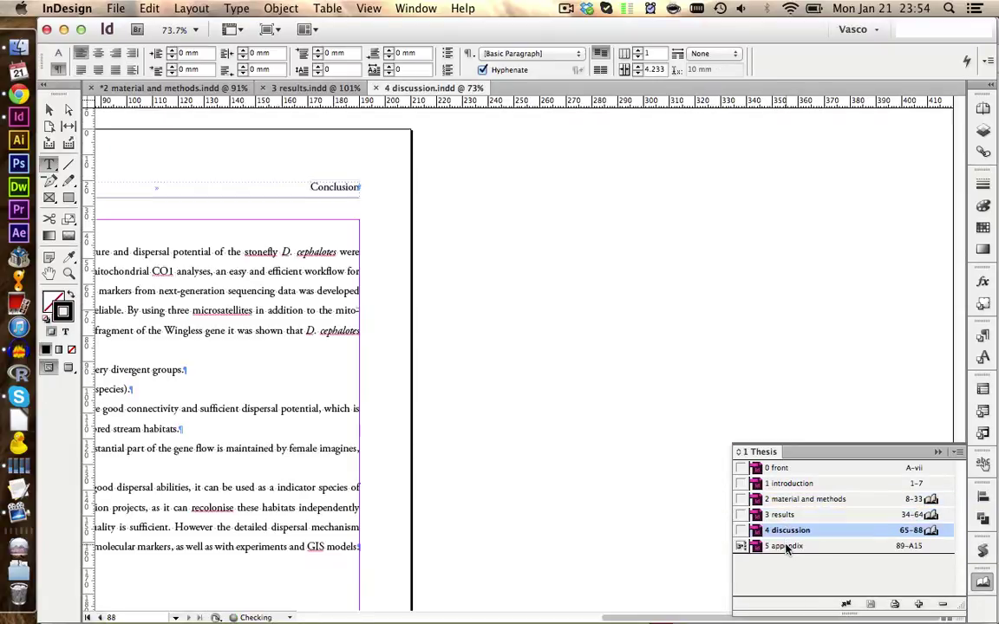
pyautogui.doubleClick(785, 546)
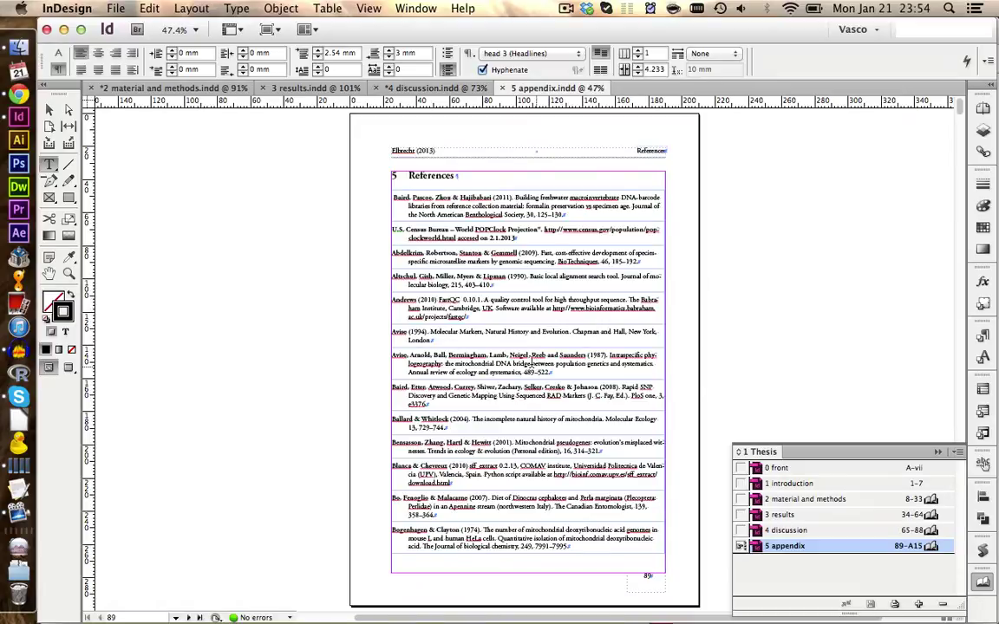
pyautogui.click(201, 83)
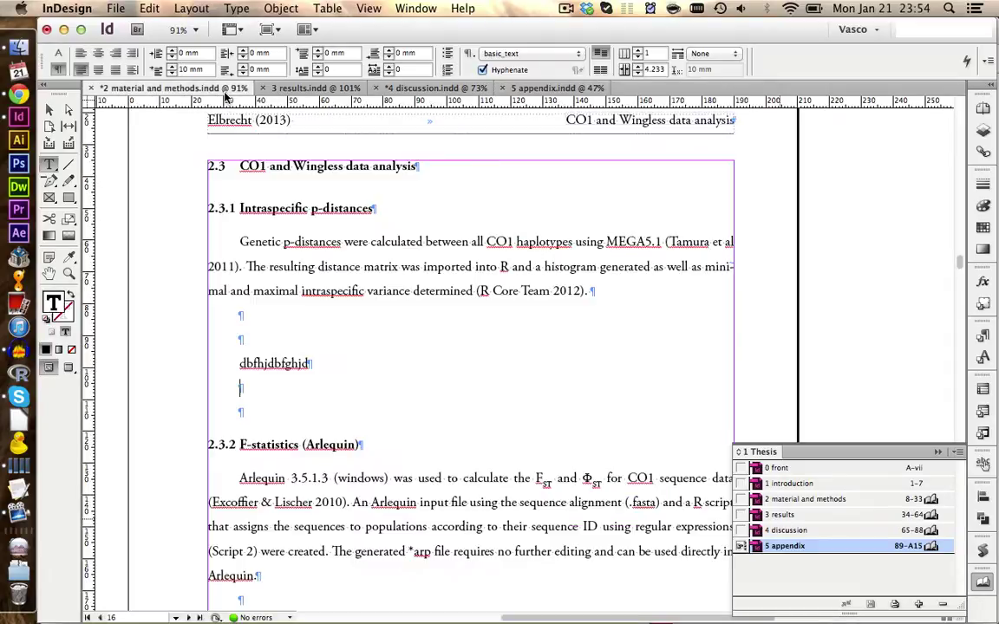
pyautogui.write('sdfsdf sdf sd fsdf sd fdsf ffffffff')
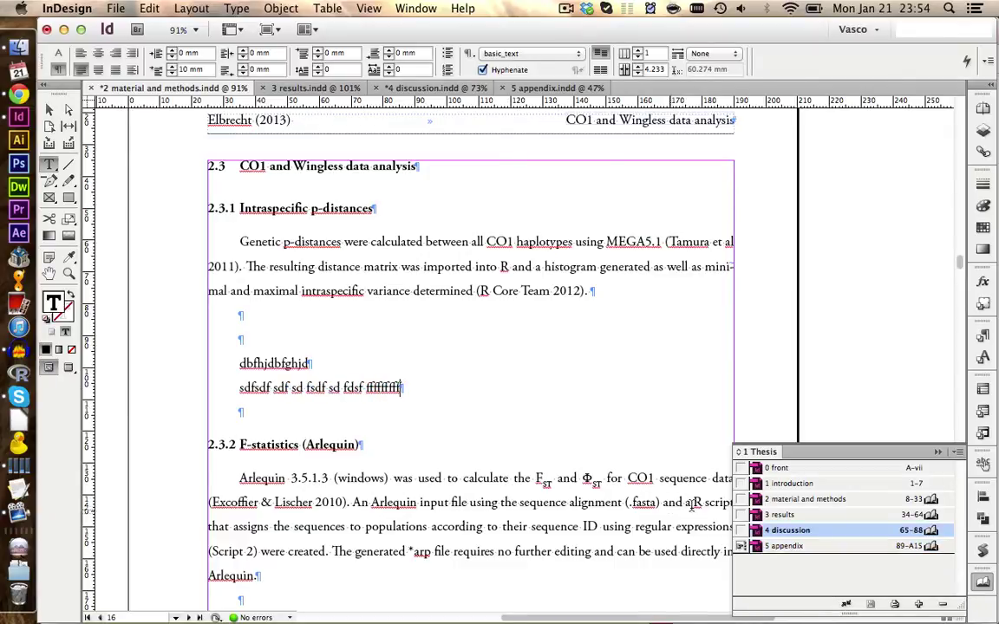
pyautogui.click(777, 502)
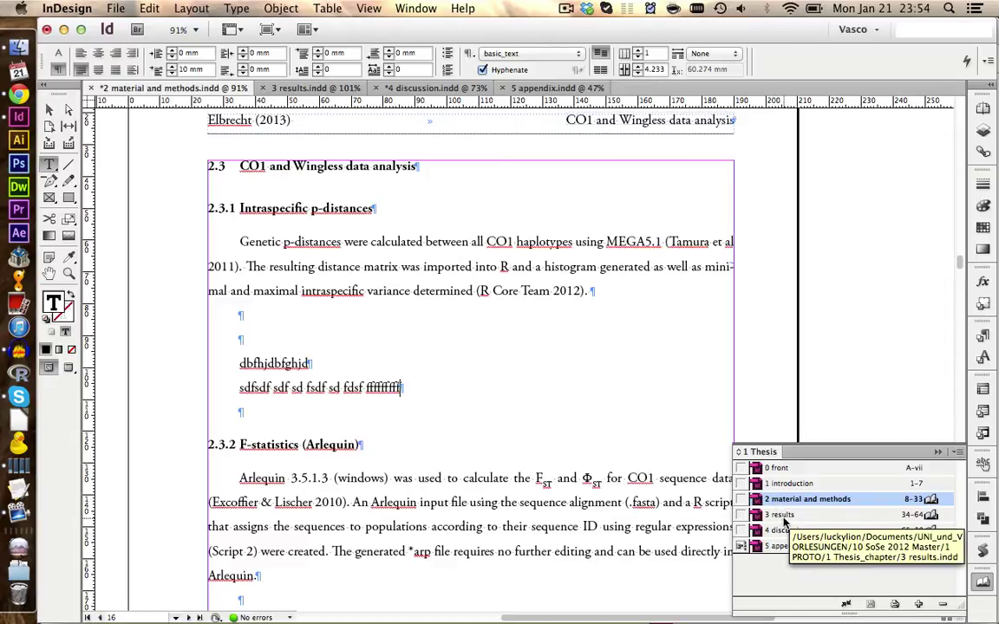
pyautogui.click(438, 399)
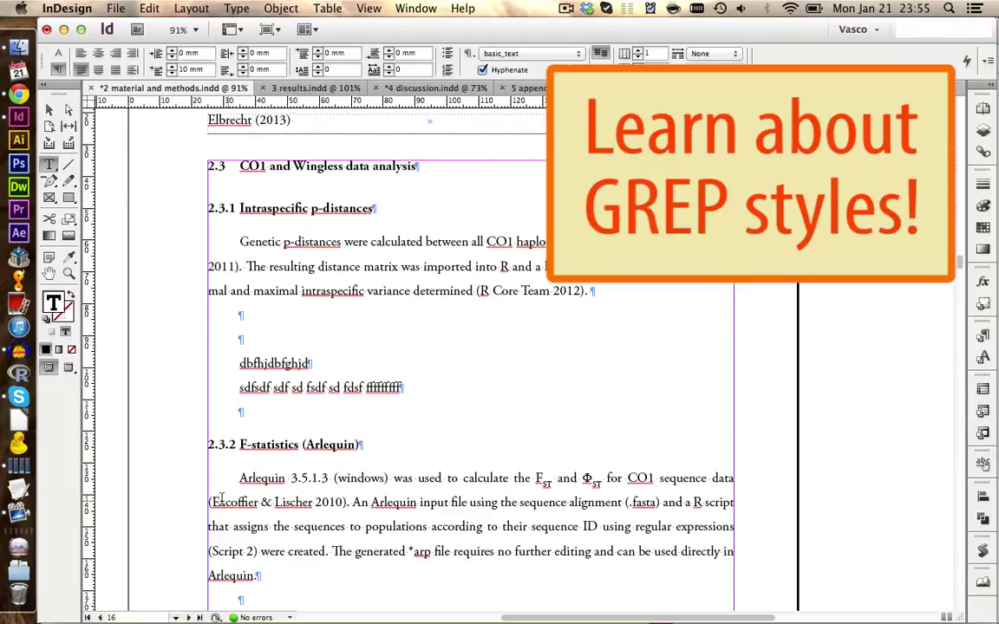
# Copy the first Small Caps GREP expression from the online GREP tutorial
pyautogui.moveTo(211, 502); pyautogui.dragTo(314, 502)
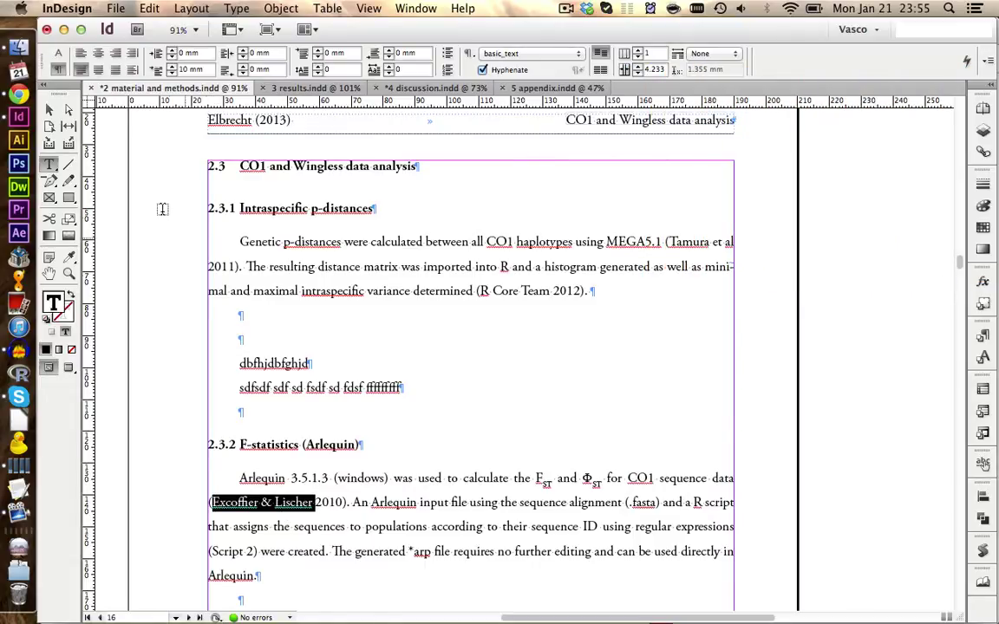
pyautogui.click(21, 94)
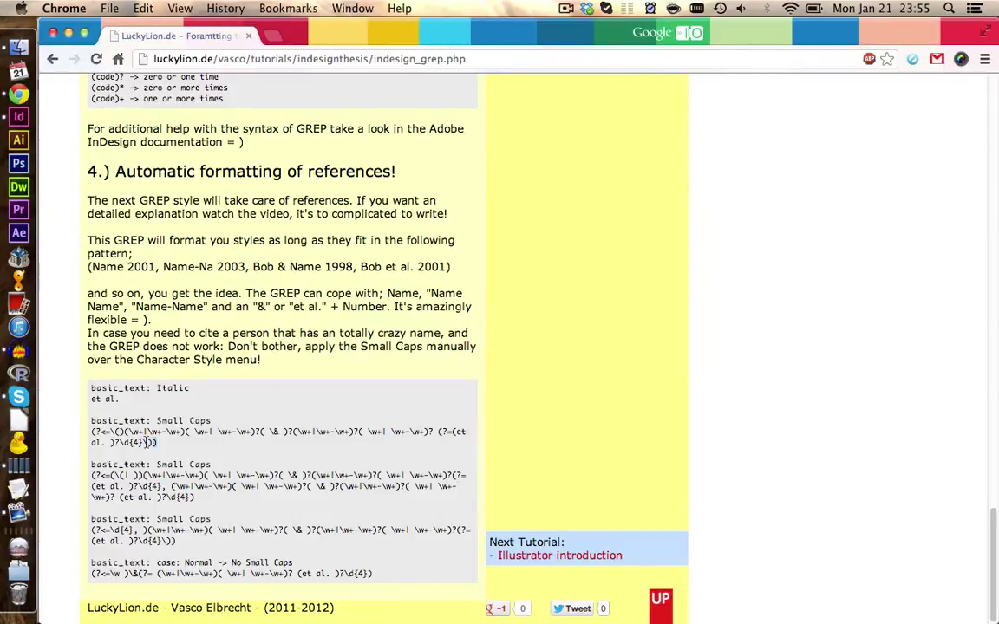
pyautogui.moveTo(173, 453); pyautogui.dragTo(94, 432)
pyautogui.press('super+c')
pyautogui.press('super+Tab')
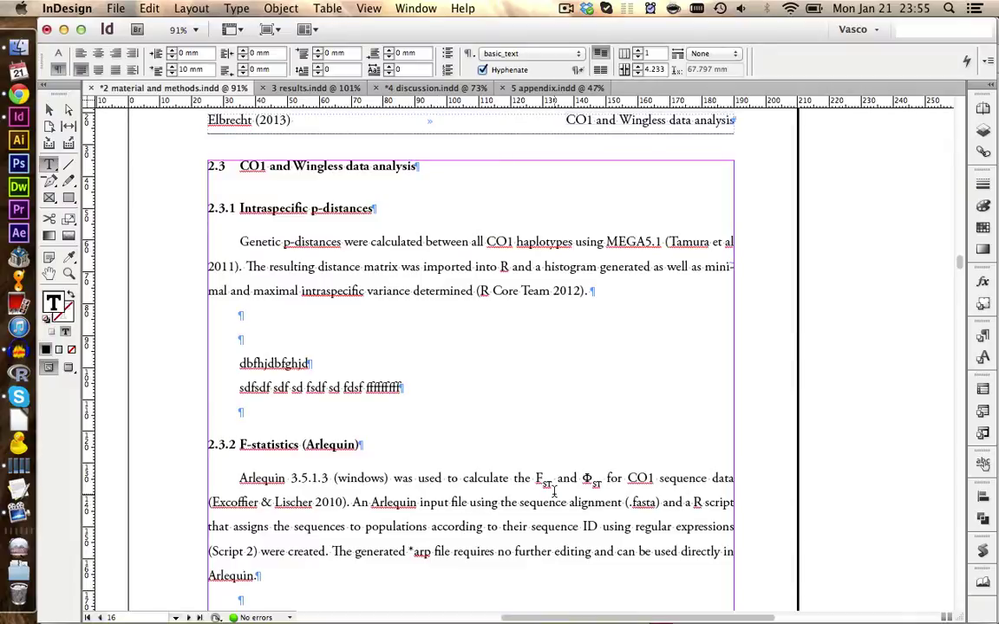
# Edit the basic_text style from the Paragraph Styles panel
pyautogui.click(983, 110)
pyautogui.scroll(-10, 961, 128)
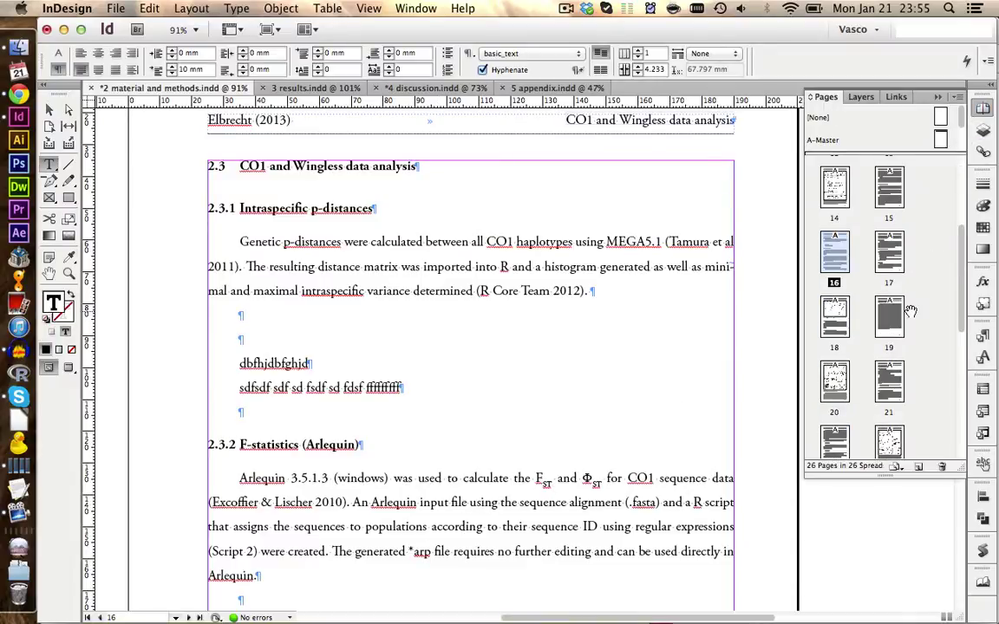
pyautogui.click(982, 109)
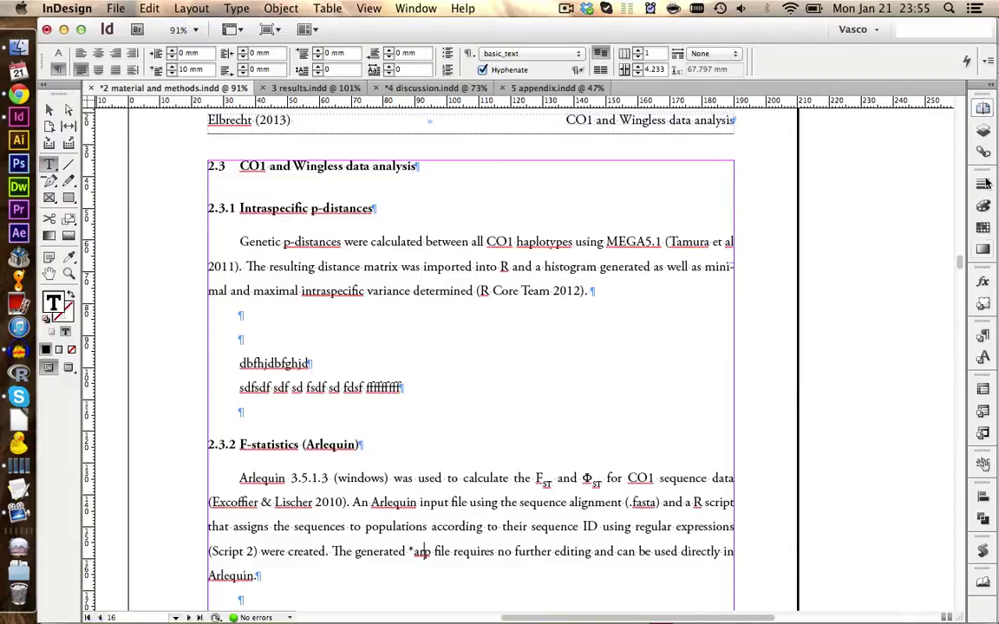
pyautogui.click(982, 336)
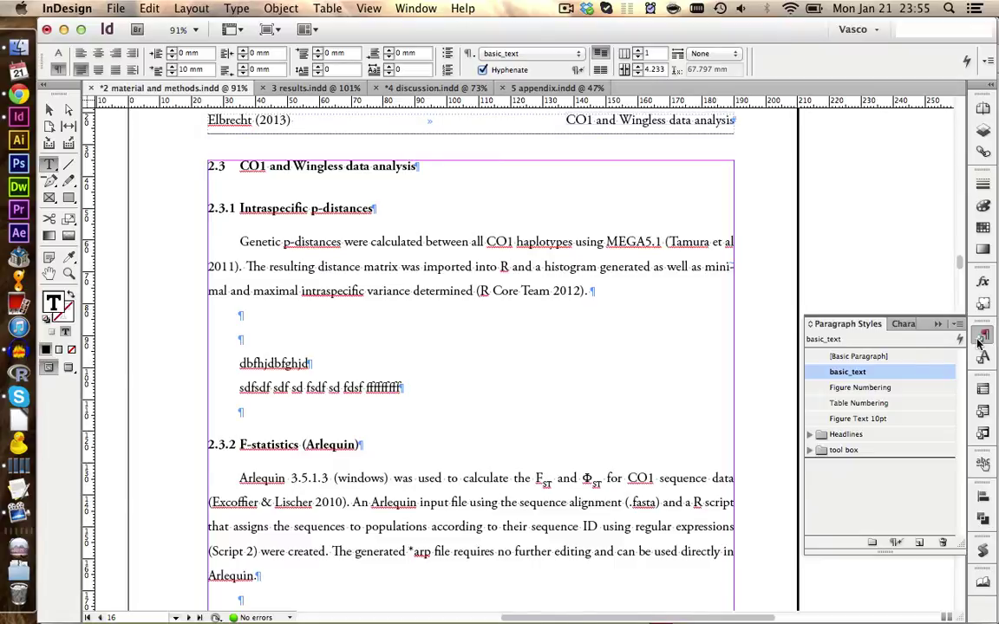
pyautogui.rightClick(837, 376)
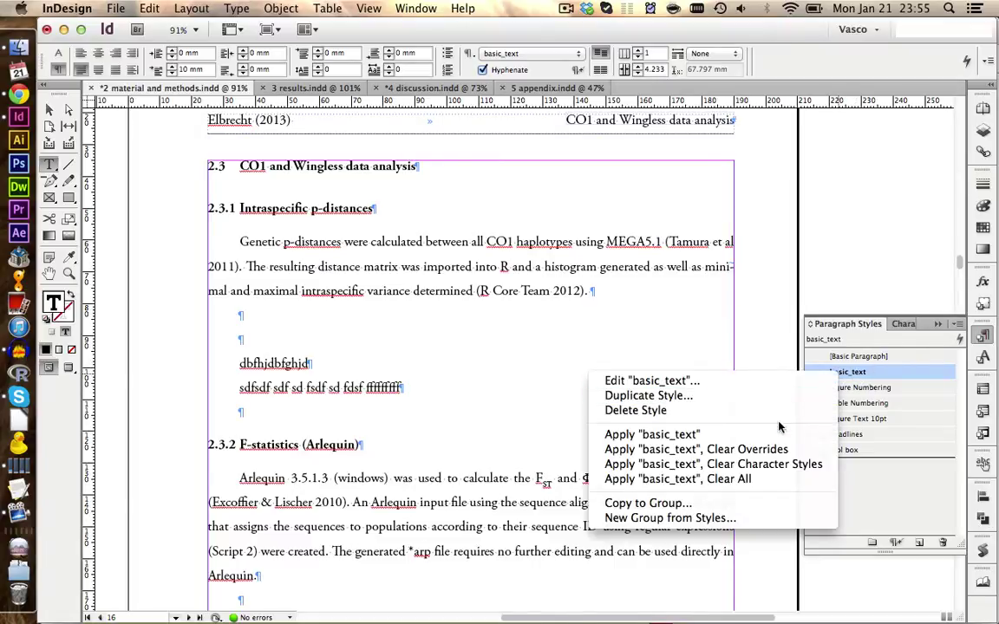
pyautogui.click(754, 382)
# Add a GREP Style rule to basic_text with the pasted expression applying the red character style
pyautogui.click(279, 236)
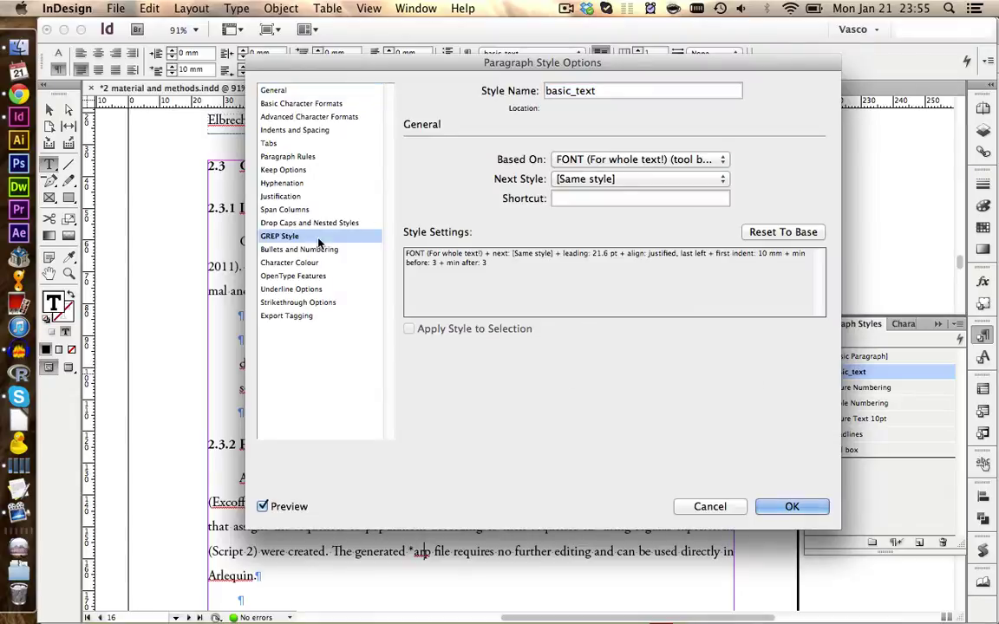
pyautogui.click(448, 377)
pyautogui.click(518, 179)
pyautogui.press('super+v')
pyautogui.click(515, 164)
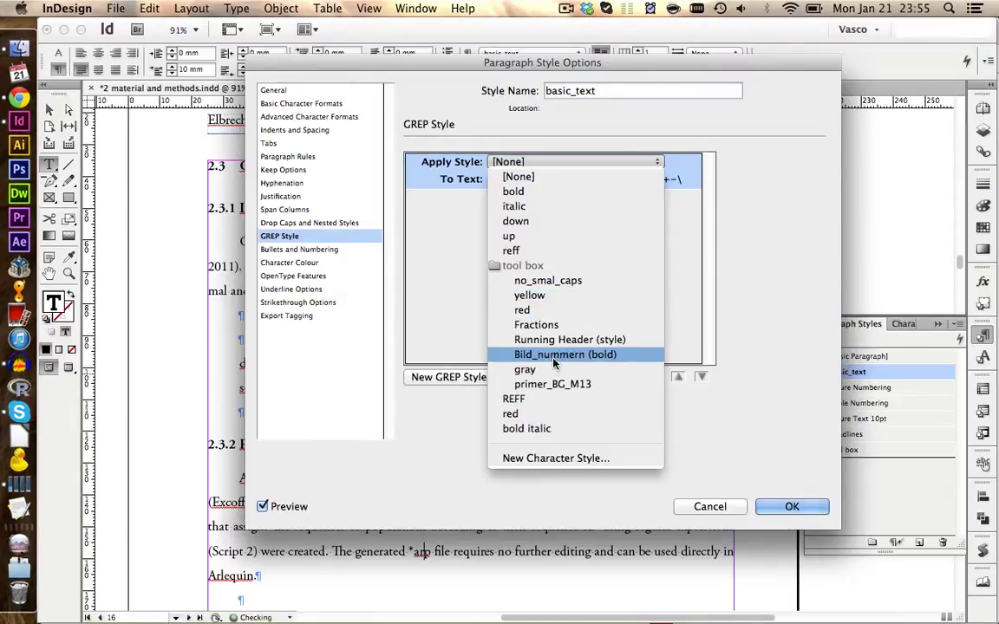
pyautogui.click(531, 414)
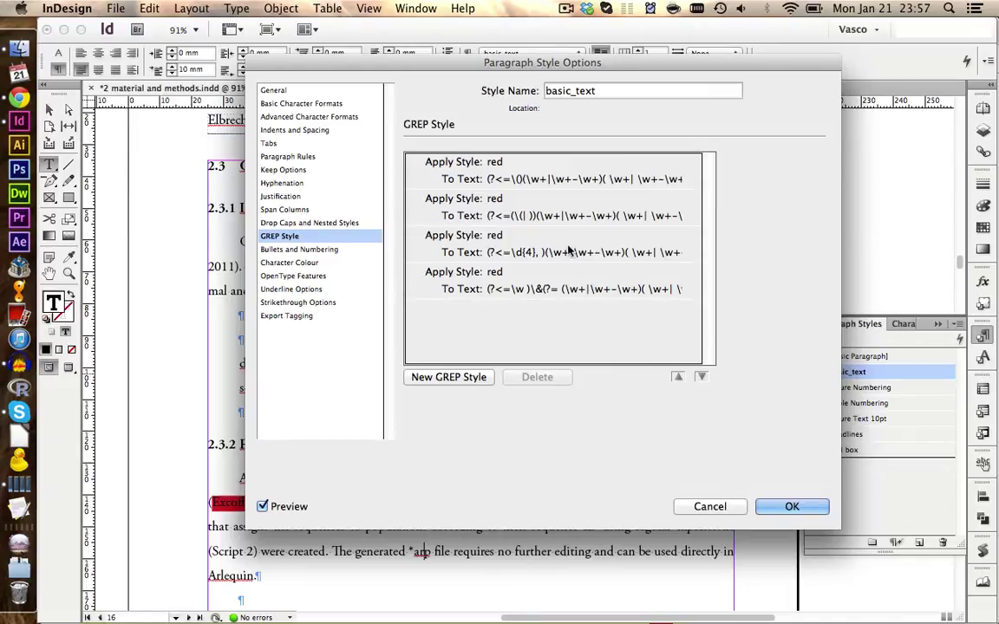
pyautogui.click(791, 508)
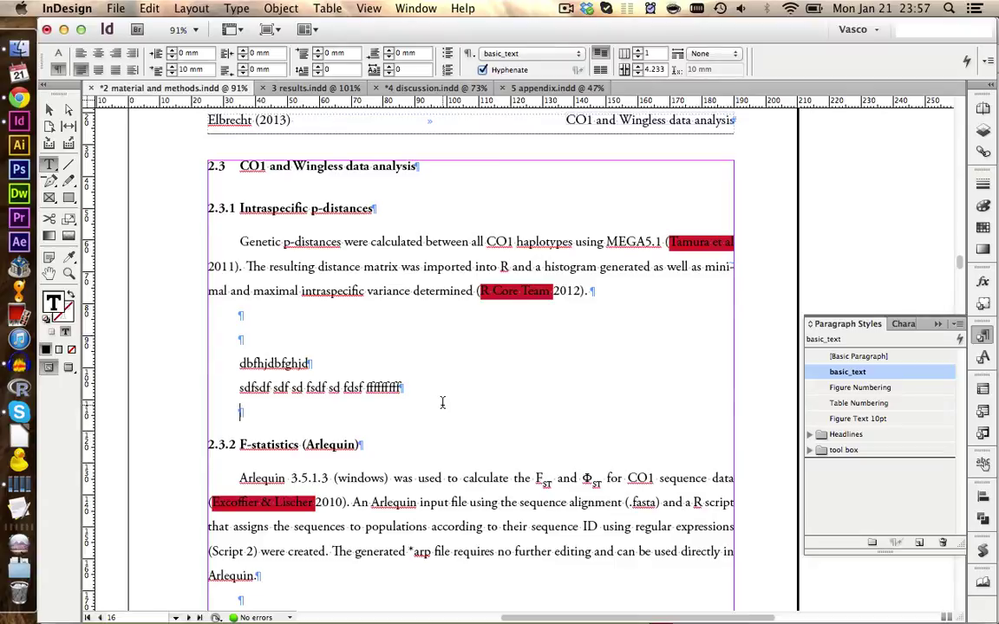
# Type a line of filler text into the empty paragraph above section 2.3.2
pyautogui.write('fasdff')
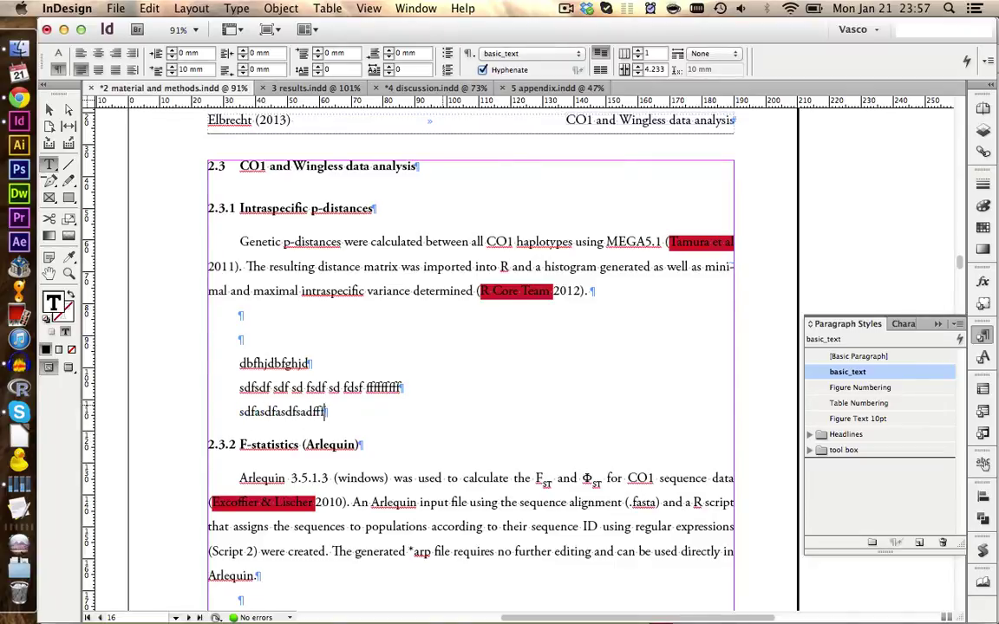
pyautogui.write('fffffffffffffffffffffffffffffffffffffff')
# Delete all four red GREP rules from the basic_text paragraph style
pyautogui.rightClick(812, 383)
pyautogui.click(816, 384)
pyautogui.click(372, 235)
pyautogui.click(454, 177)
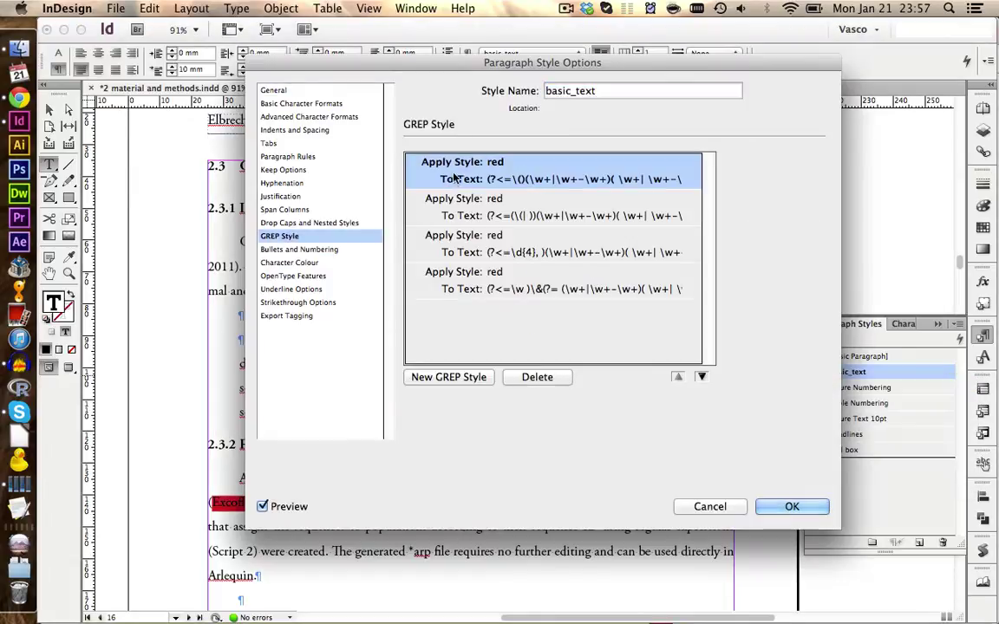
pyautogui.click(488, 288)
pyautogui.click(535, 378)
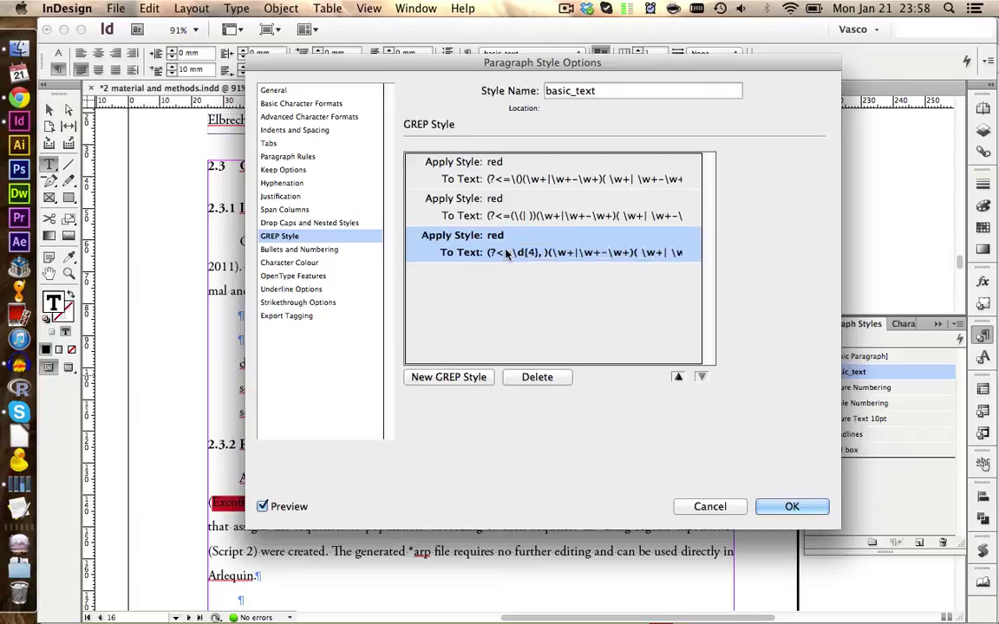
pyautogui.click(535, 378)
pyautogui.click(525, 379)
pyautogui.click(525, 379)
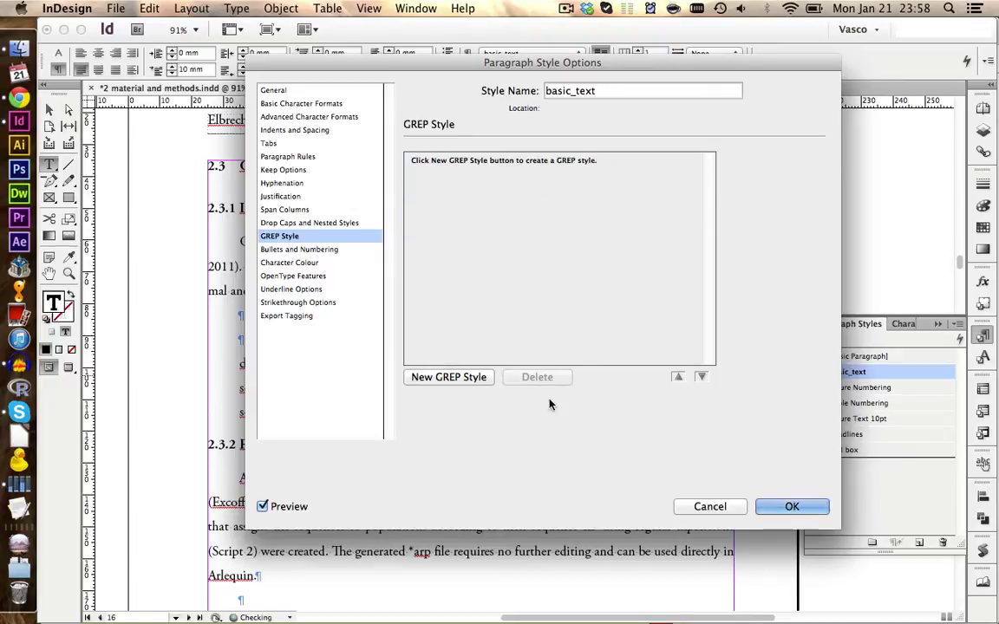
pyautogui.click(792, 507)
pyautogui.click(427, 336)
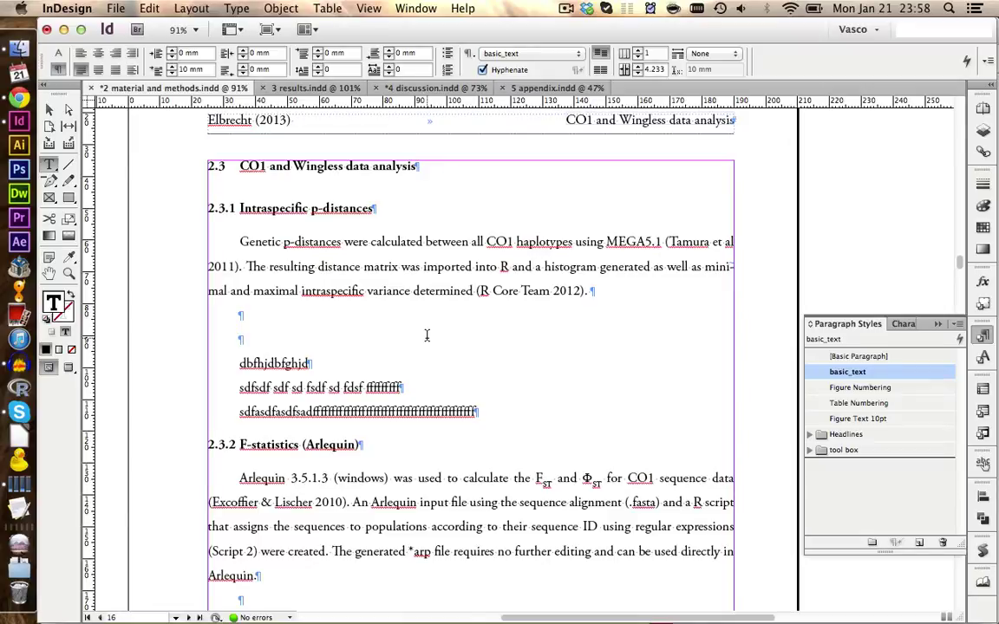
# Open Find/Change with Cmd+F on its GREP tab
pyautogui.press('super+f')
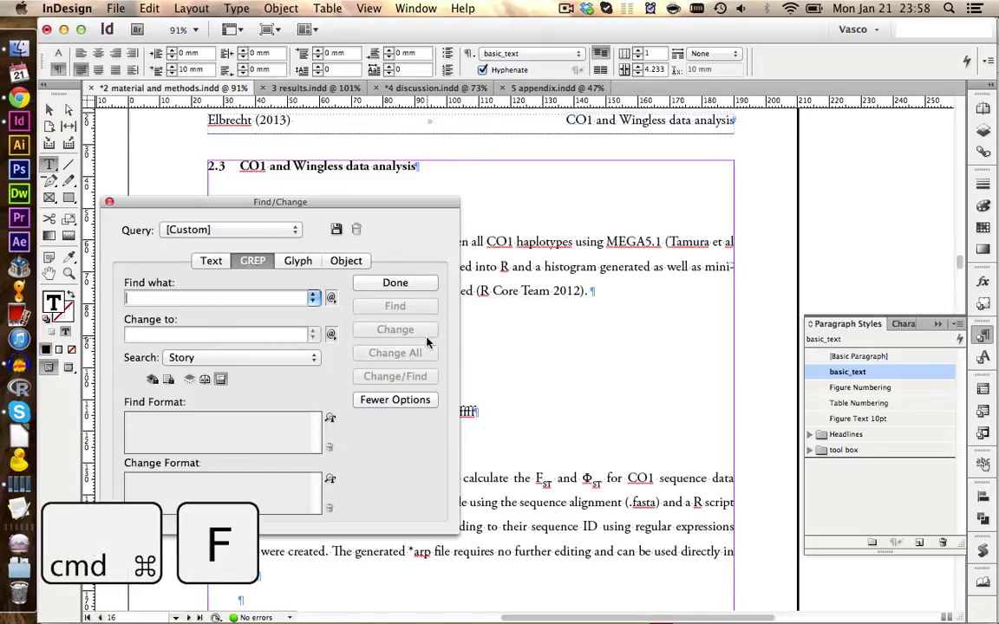
# Paste the author-citation GREP expression from the tutorial into the GREP Find what field
pyautogui.click(213, 261)
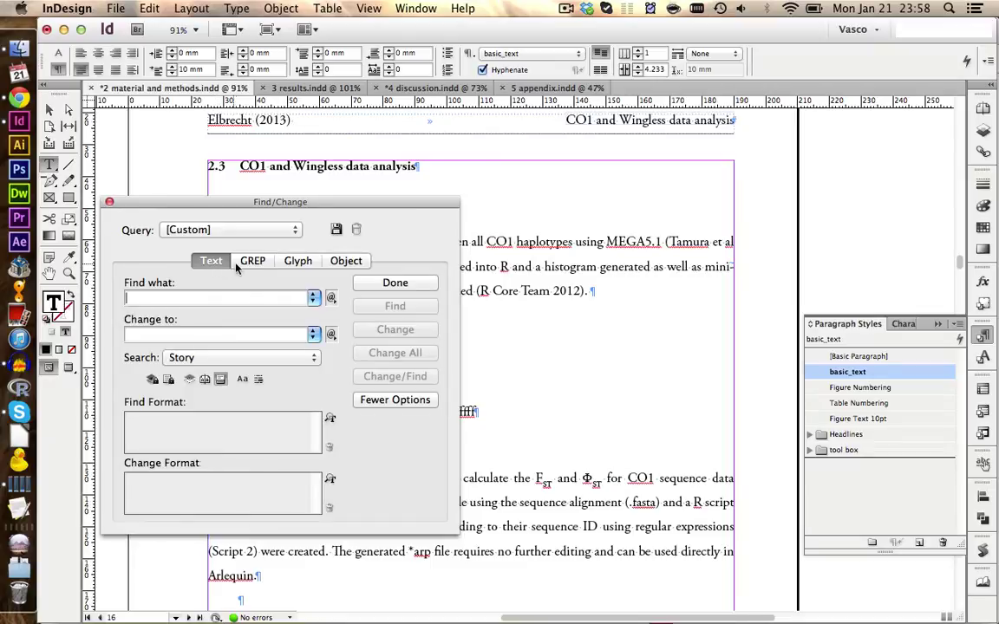
pyautogui.click(252, 261)
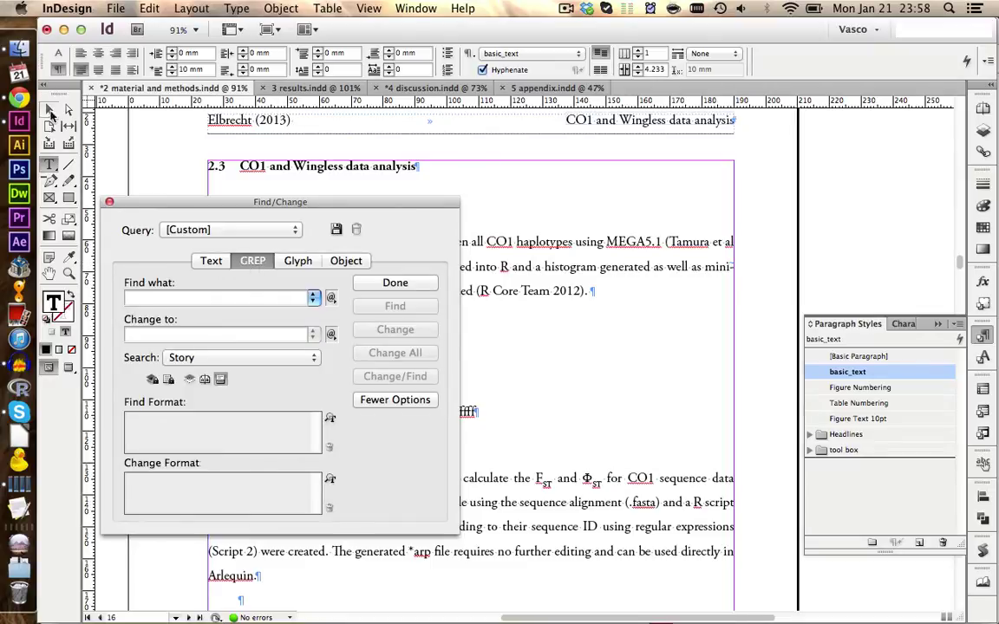
pyautogui.click(20, 98)
pyautogui.moveTo(219, 455); pyautogui.dragTo(103, 432)
pyautogui.press('super+Tab')
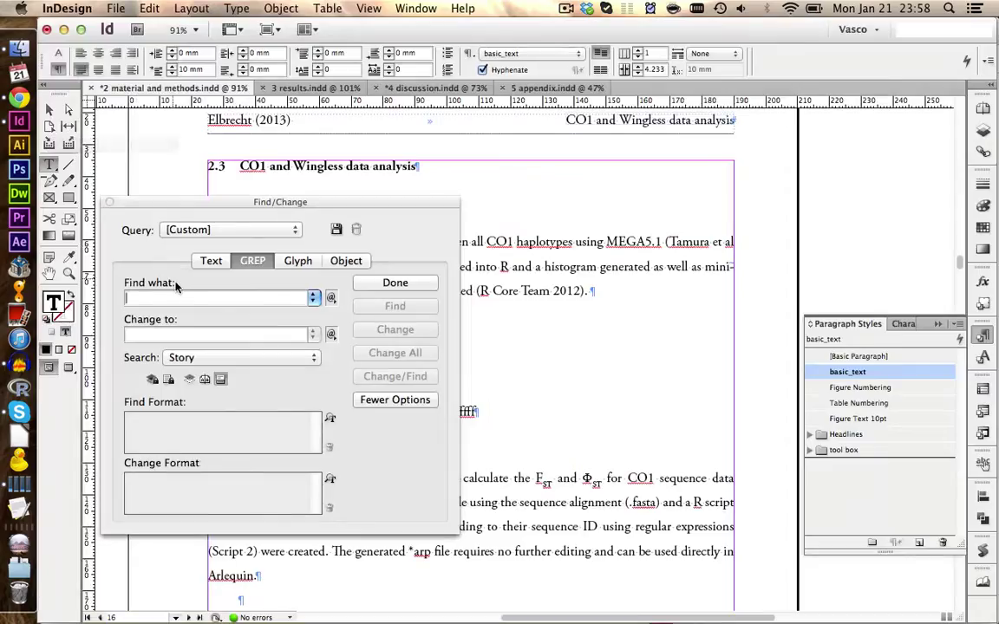
pyautogui.click(182, 297)
pyautogui.press('super+v')
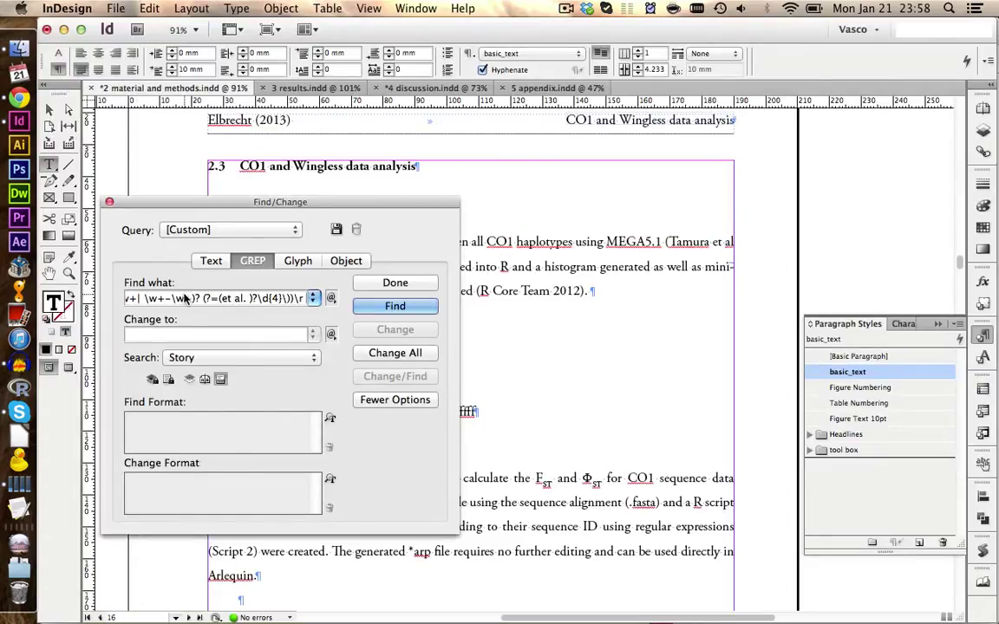
# Set the search scope to All Documents and open the Find Format settings
pyautogui.click(212, 358)
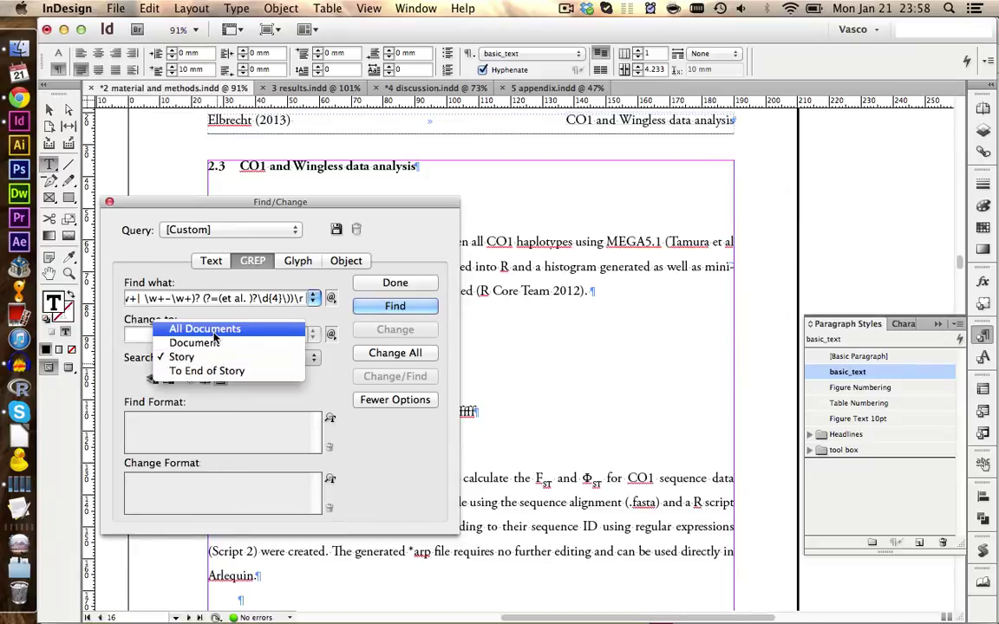
pyautogui.click(206, 328)
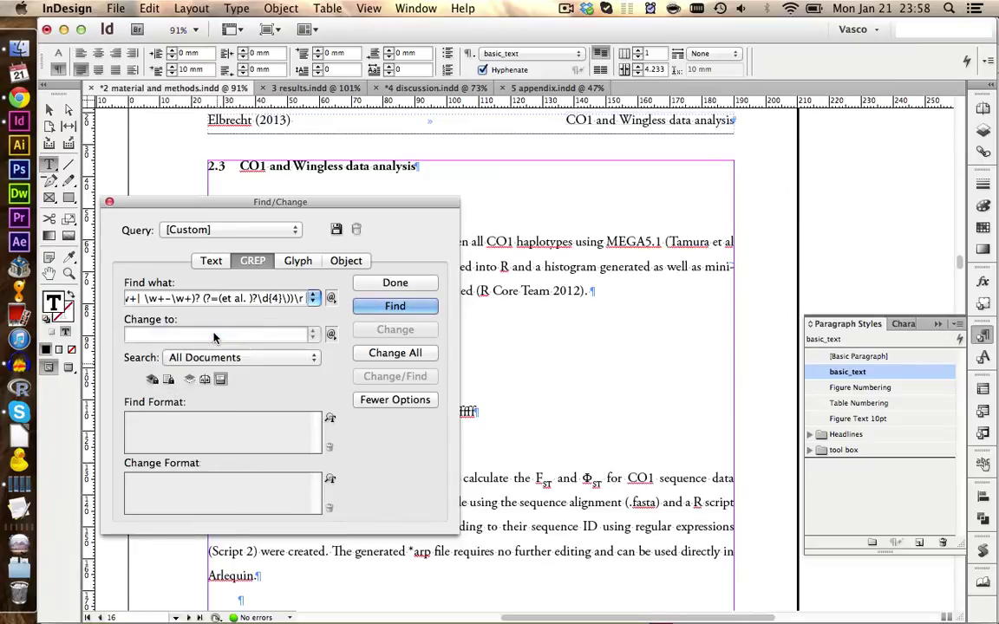
pyautogui.click(329, 419)
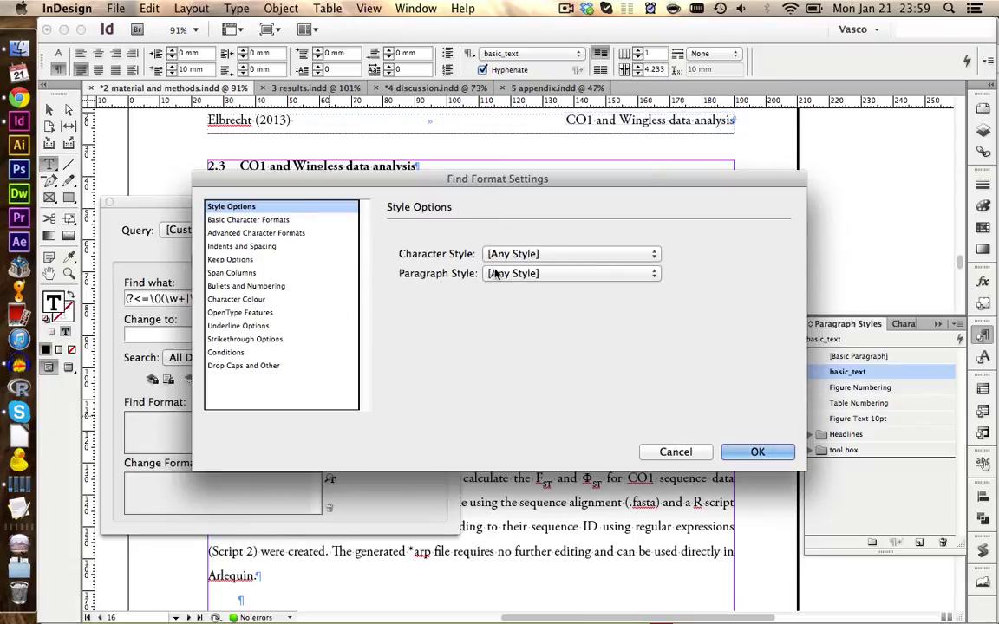
# Set the Find Format paragraph style to basic_text
pyautogui.click(559, 273)
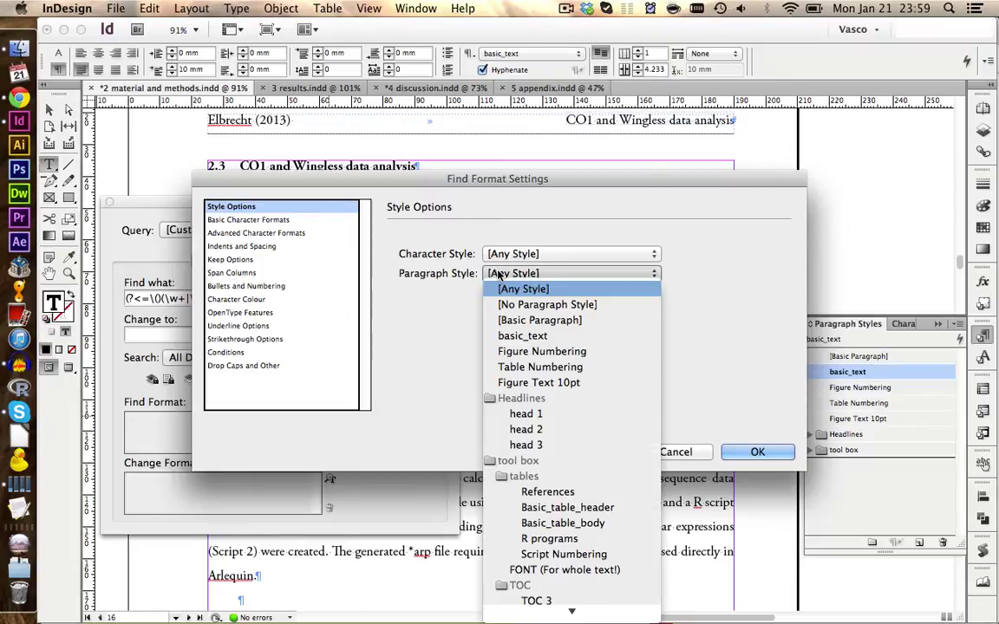
pyautogui.click(521, 337)
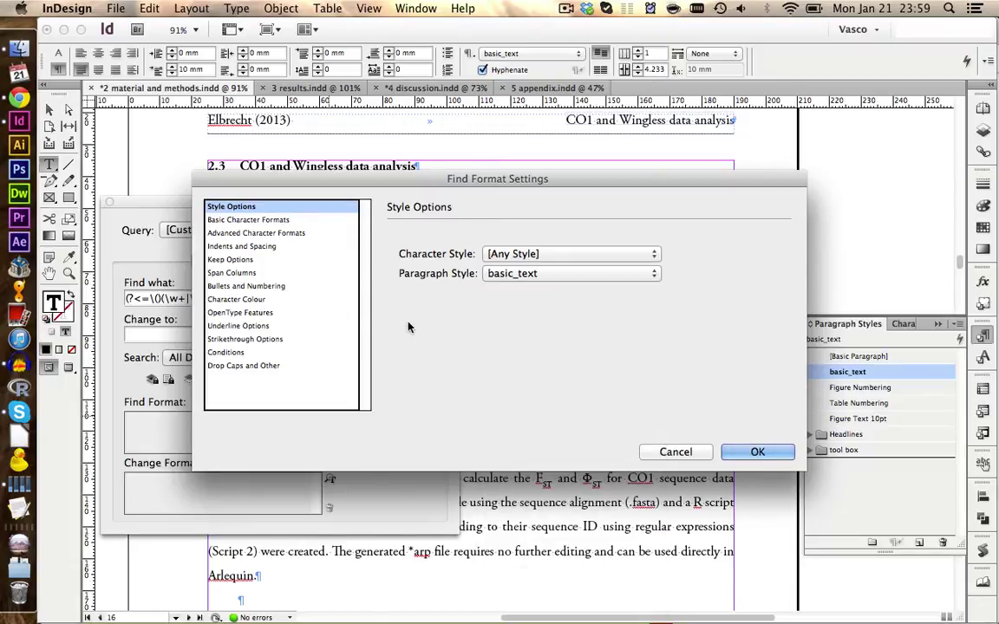
pyautogui.click(754, 452)
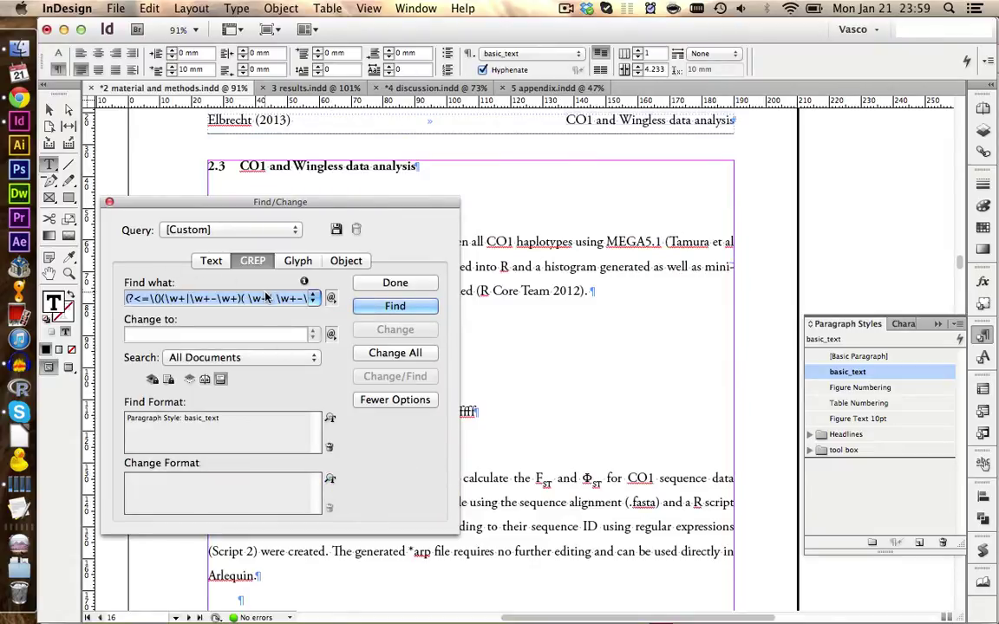
# Choose the red character style as the Change Format for GREP matches
pyautogui.click(329, 479)
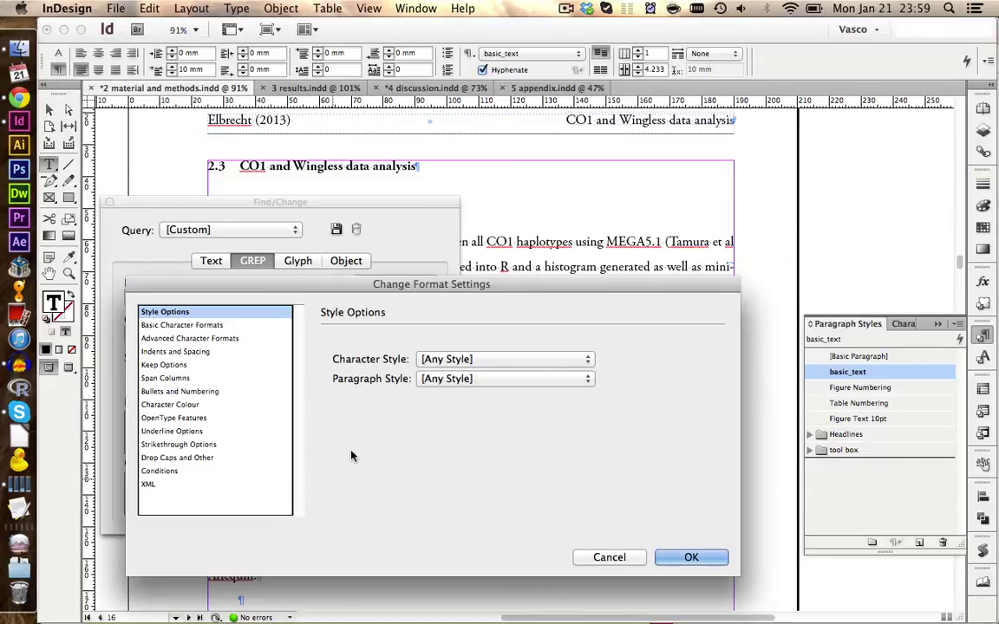
pyautogui.click(433, 359)
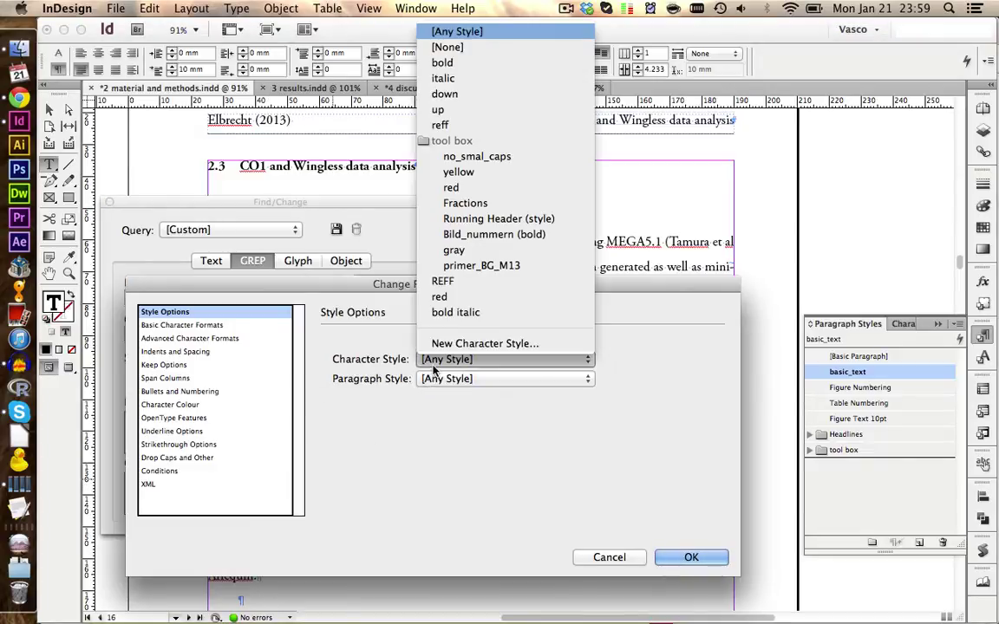
pyautogui.click(446, 296)
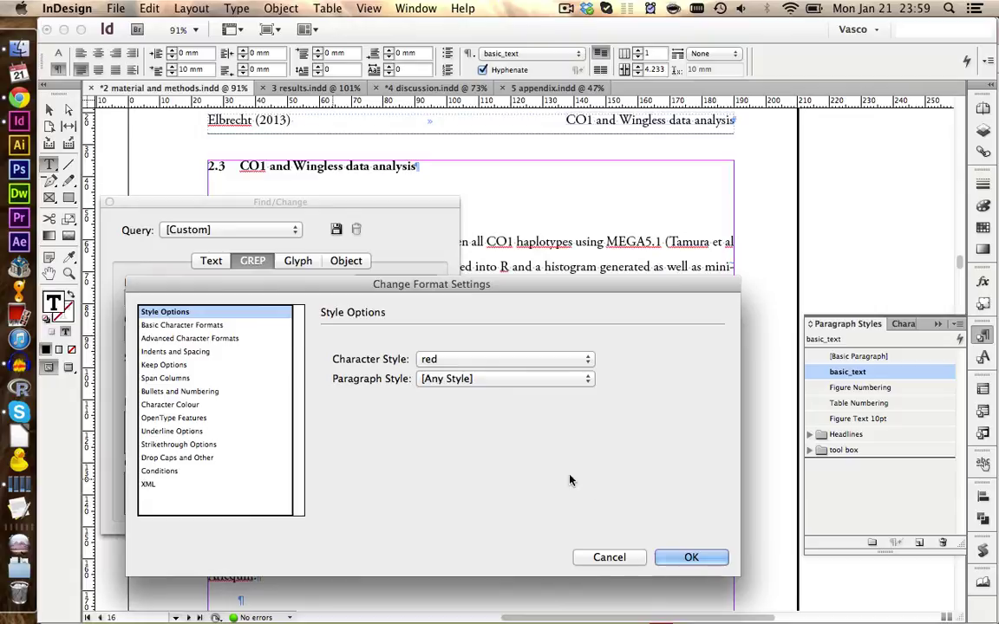
pyautogui.click(681, 559)
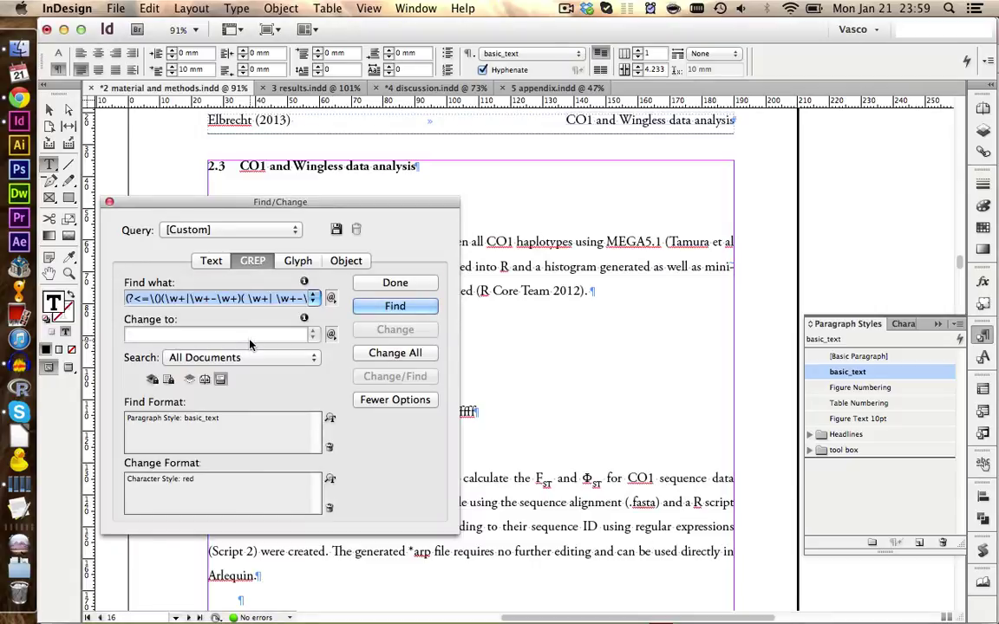
# Check the first two citation matches on page 27, then run Change All across all documents
pyautogui.click(394, 308)
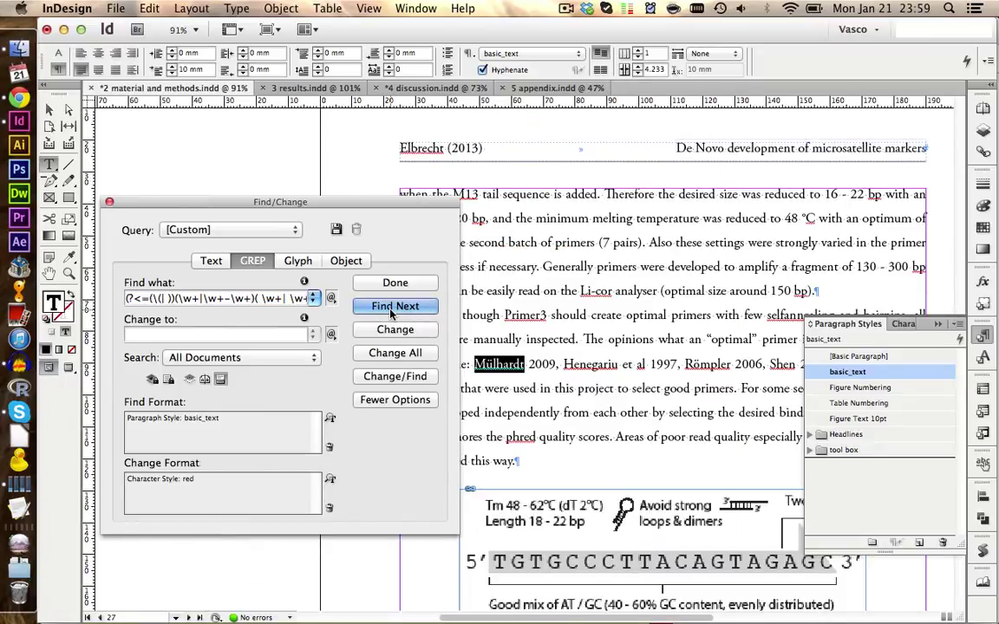
pyautogui.click(392, 309)
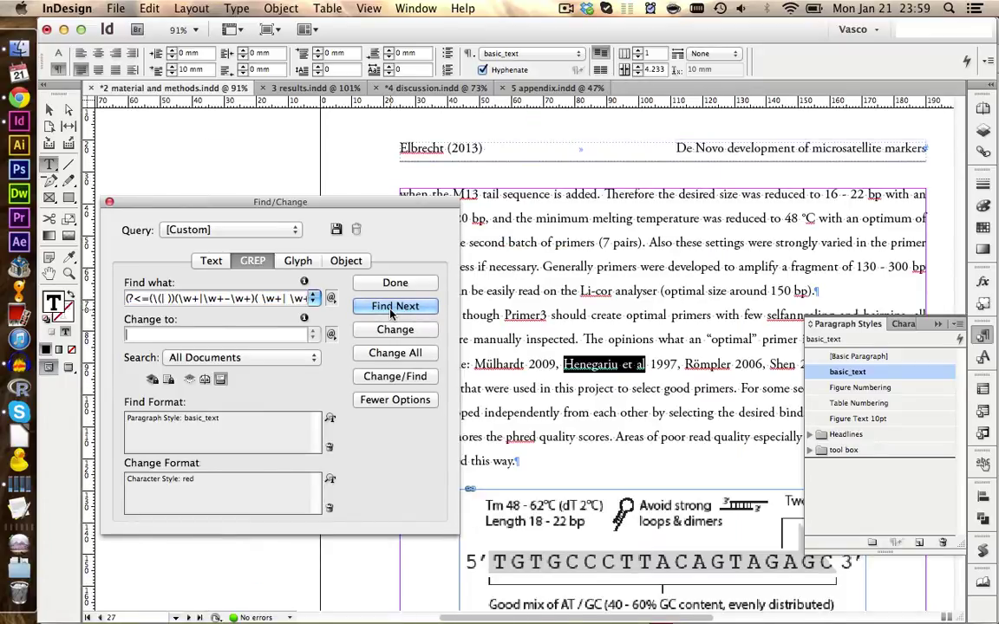
pyautogui.click(494, 342)
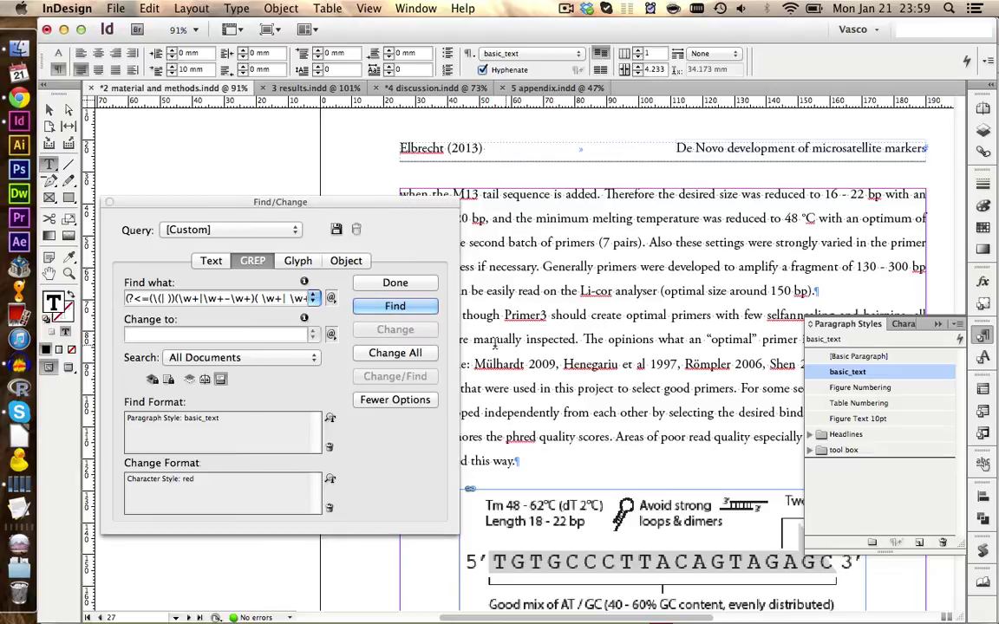
pyautogui.click(428, 354)
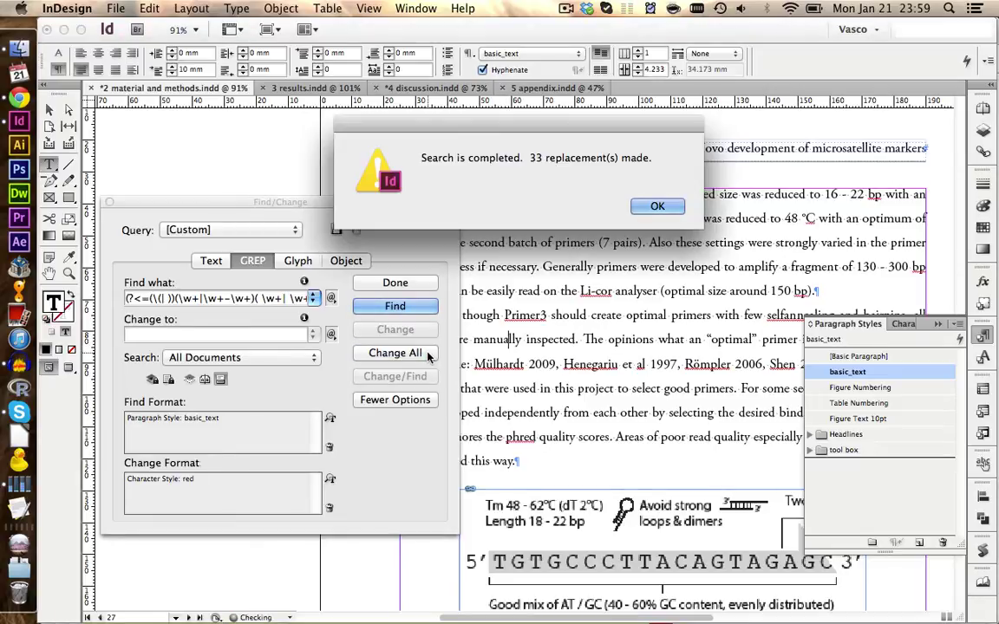
# Dismiss the 33-replacement notice and inspect the red citations, selecting the last name that stayed black
pyautogui.press('Return')
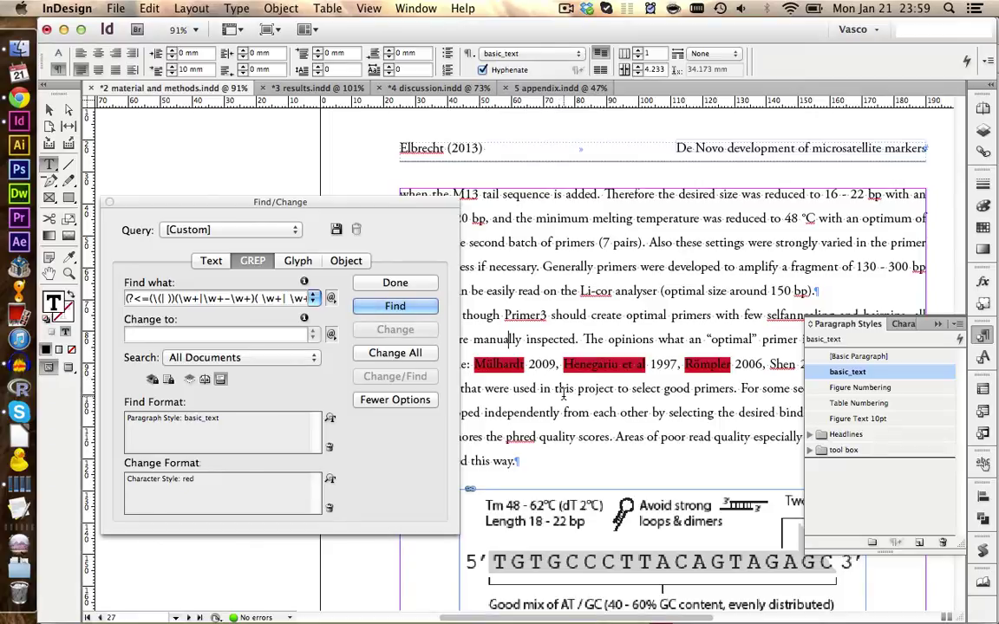
pyautogui.click(509, 339)
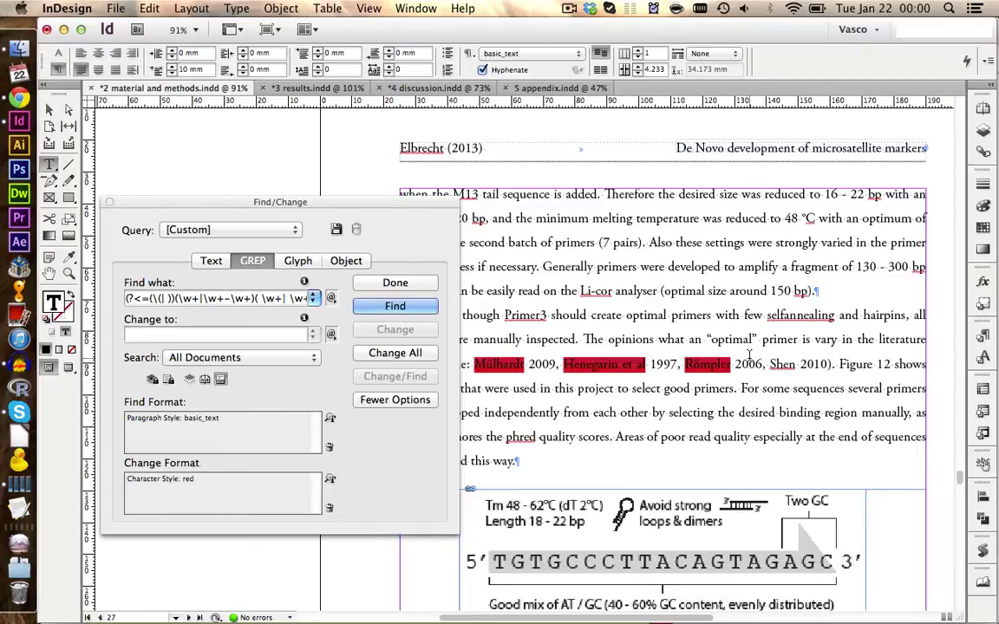
pyautogui.doubleClick(776, 365)
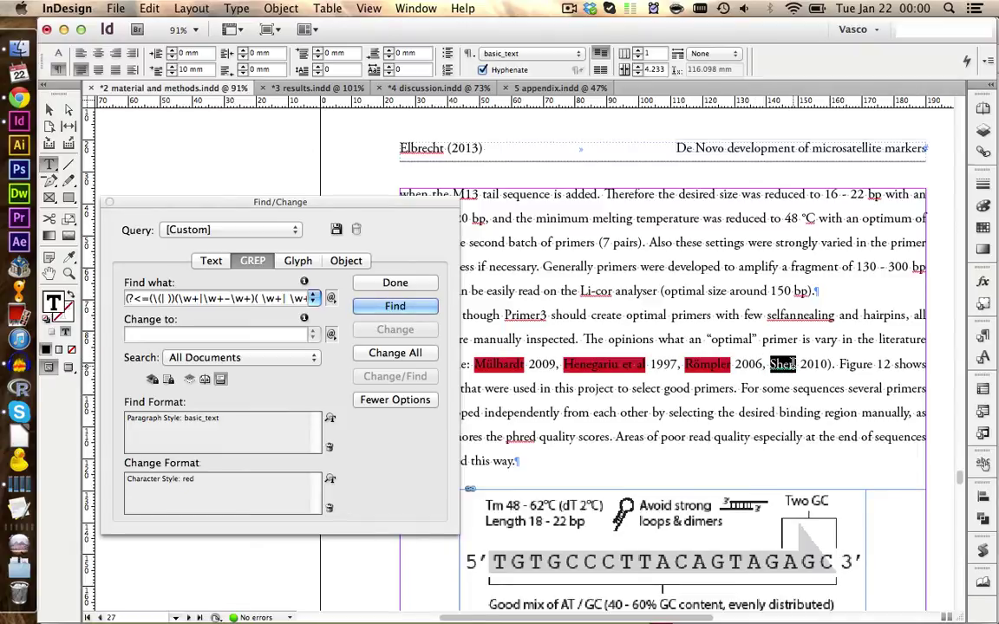